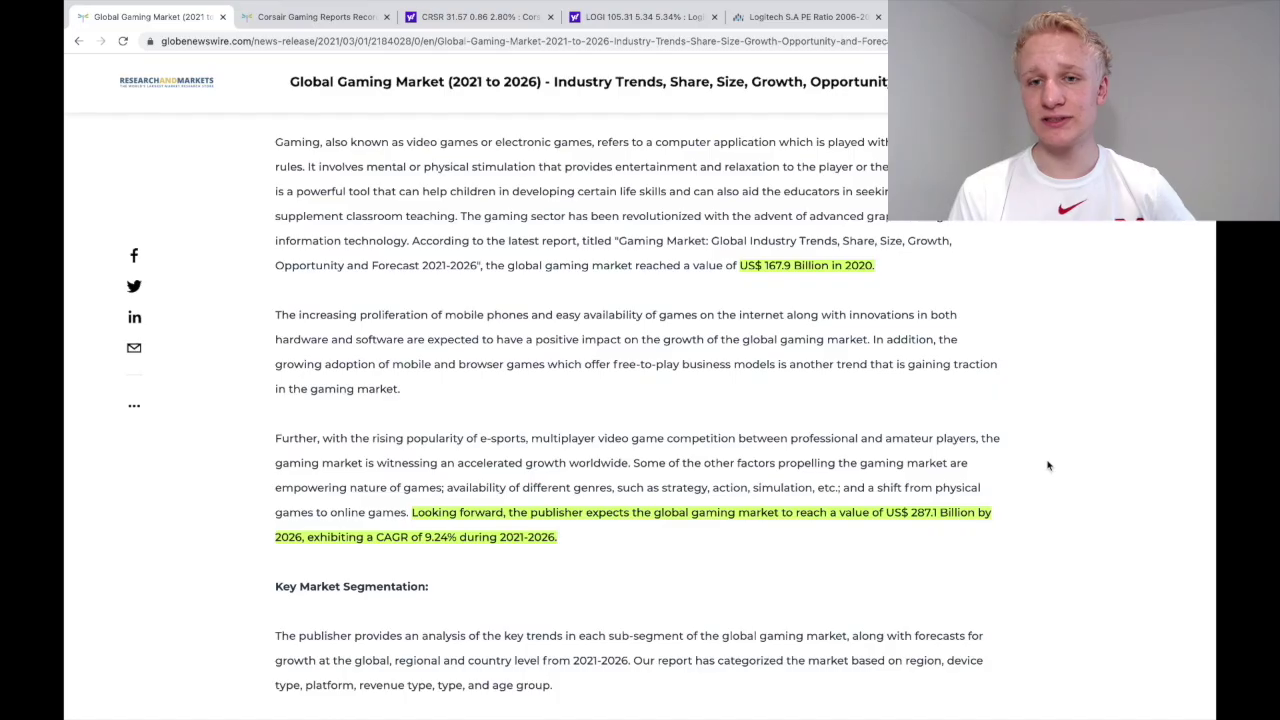
- Review Corsair's key statistics, then compare Logitech's: 105.31 close, 17.49B market cap, trailing P/E 19.11
scroll(1048, 465, up, 2)
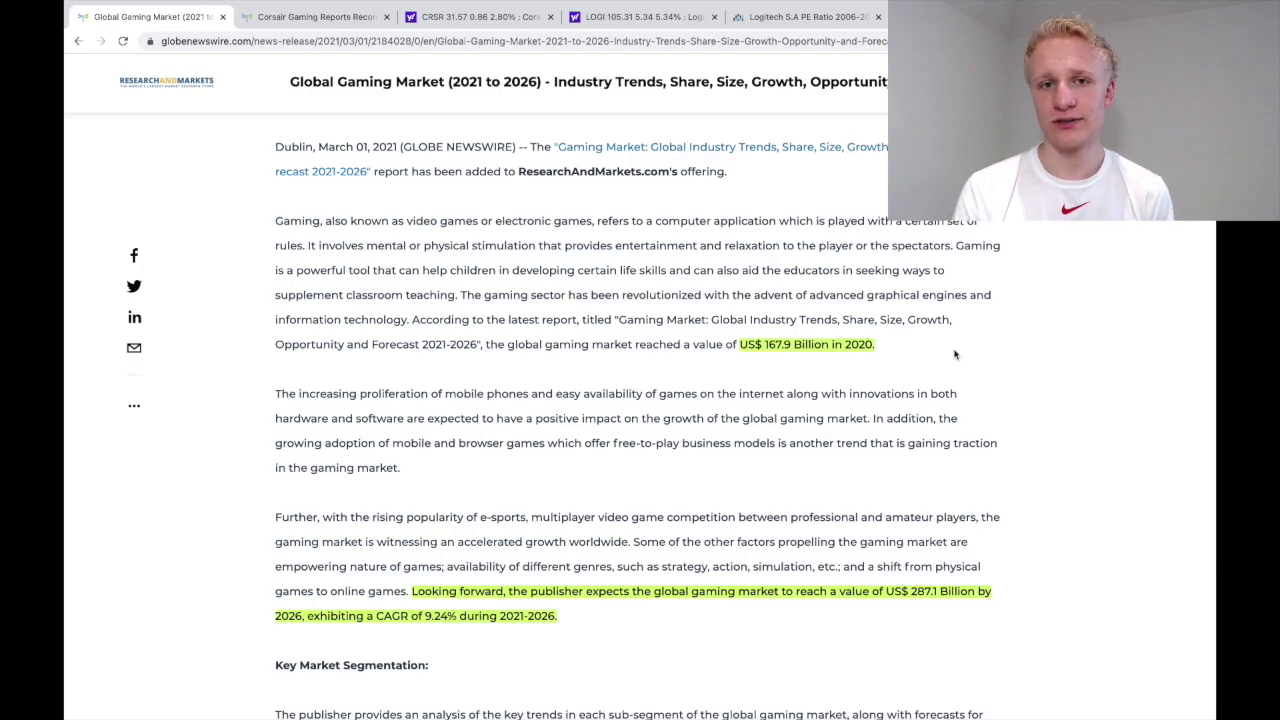
scroll(954, 354, down, 1)
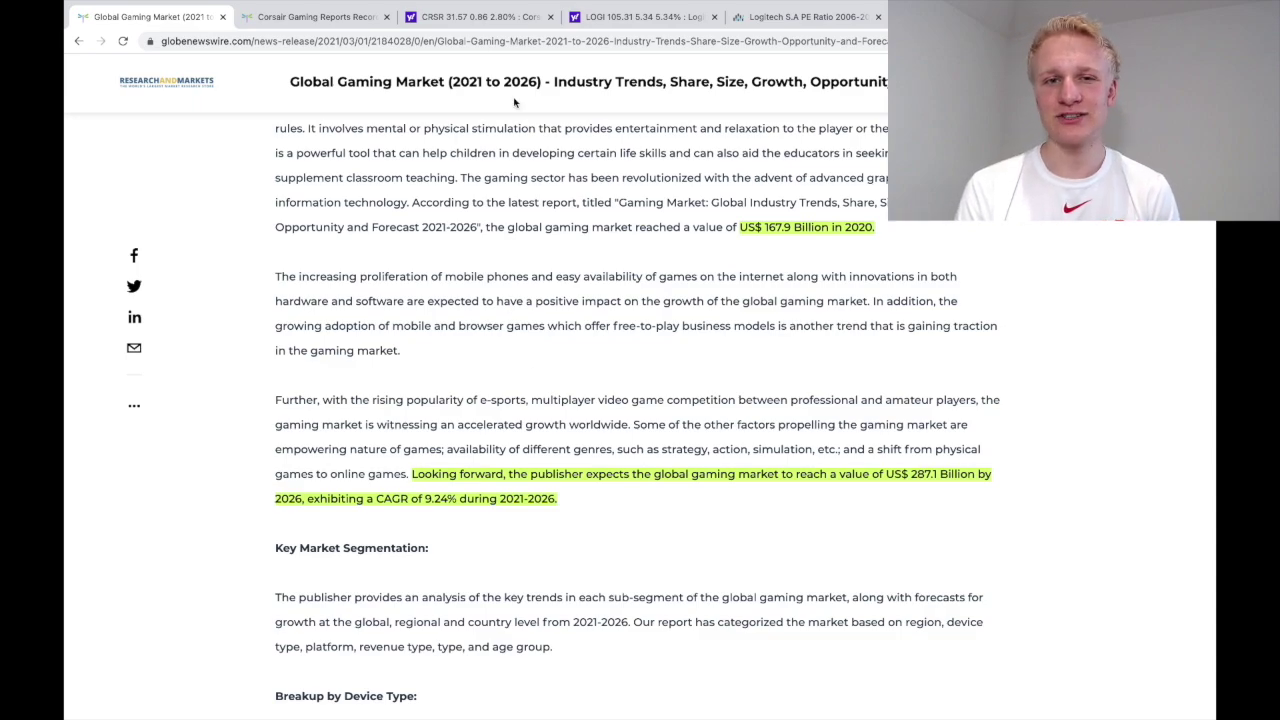
click(509, 20)
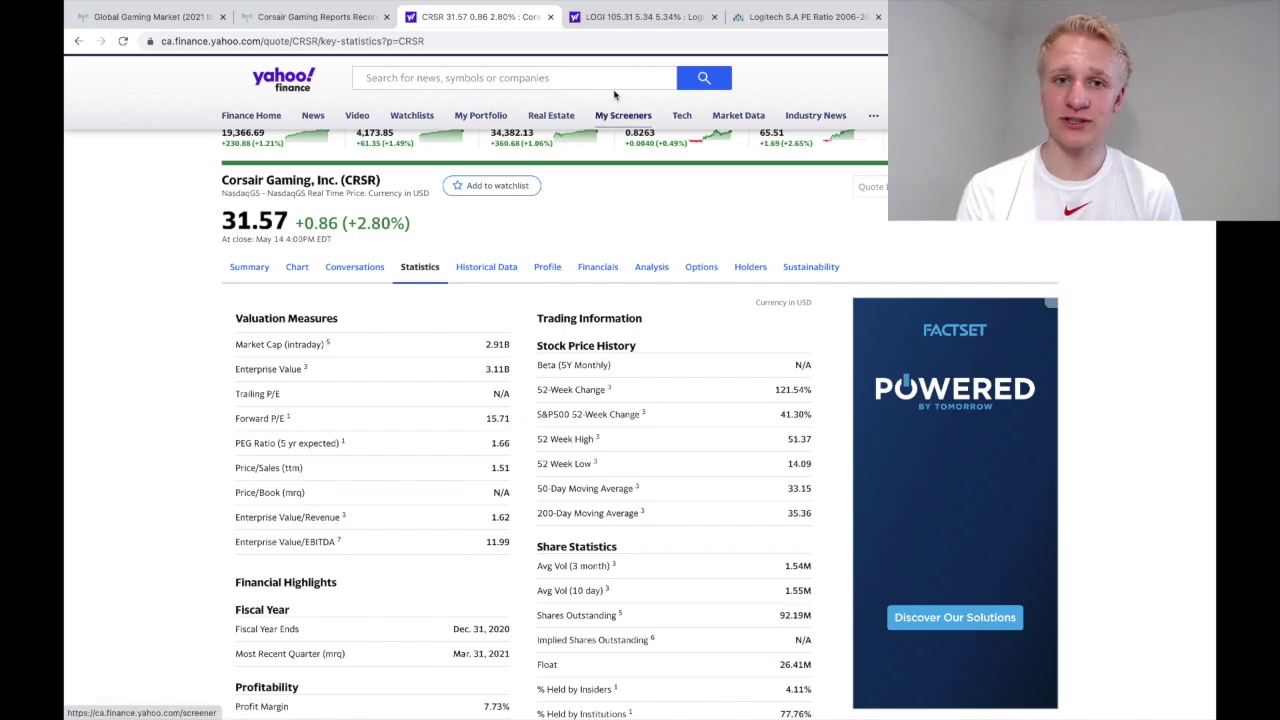
click(645, 17)
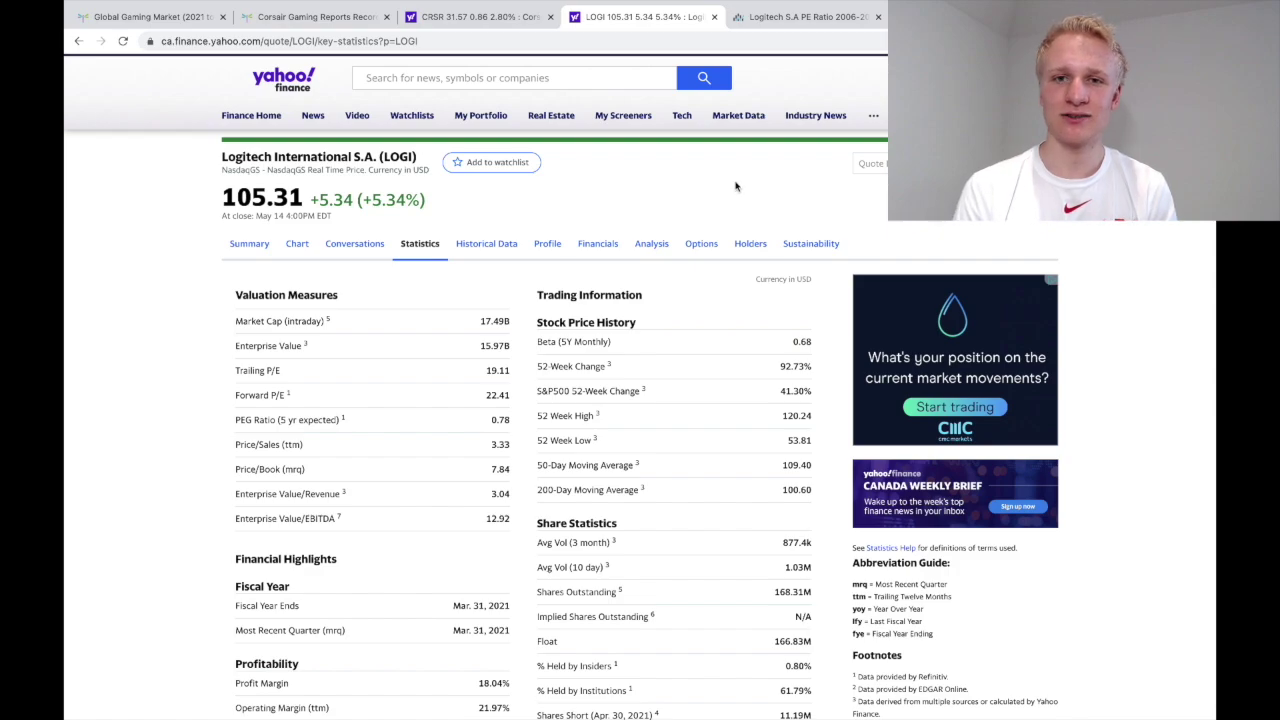
- Go back to Corsair's statistics, then view its 2021–2022 analyst earnings and revenue estimates
click(515, 17)
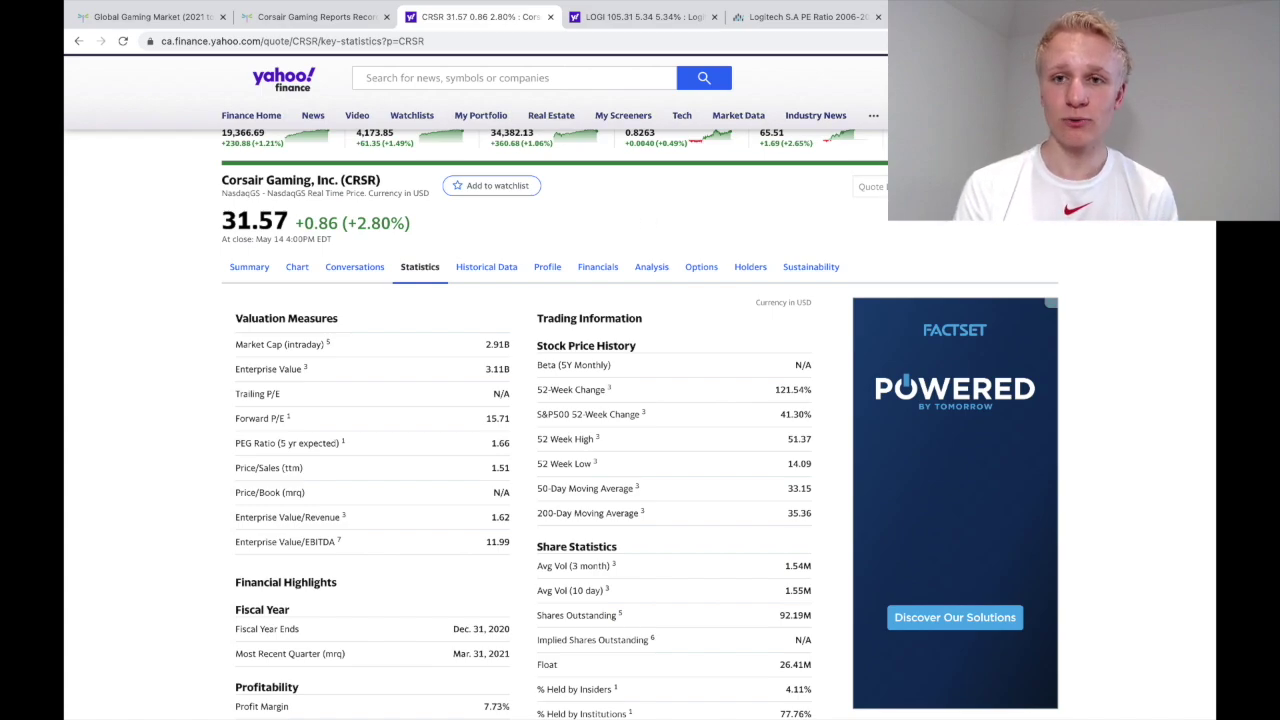
click(614, 17)
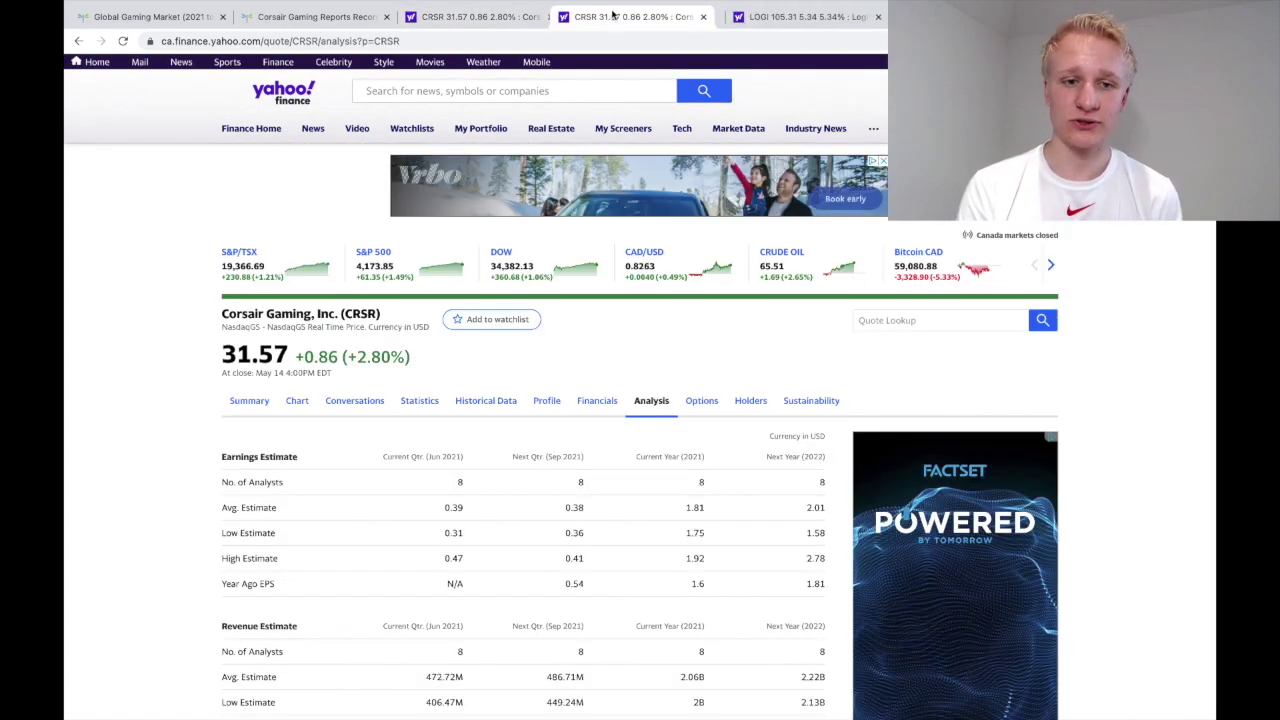
scroll(705, 527, down, 3)
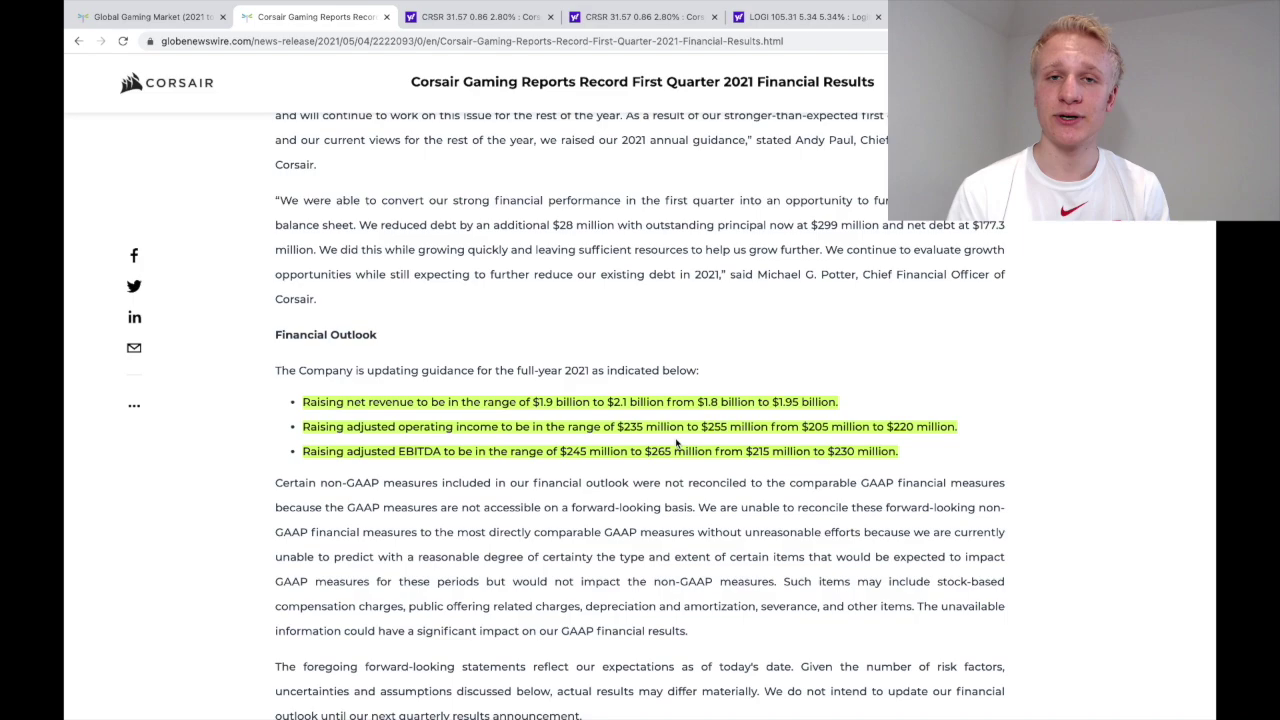
key(super+Tab)
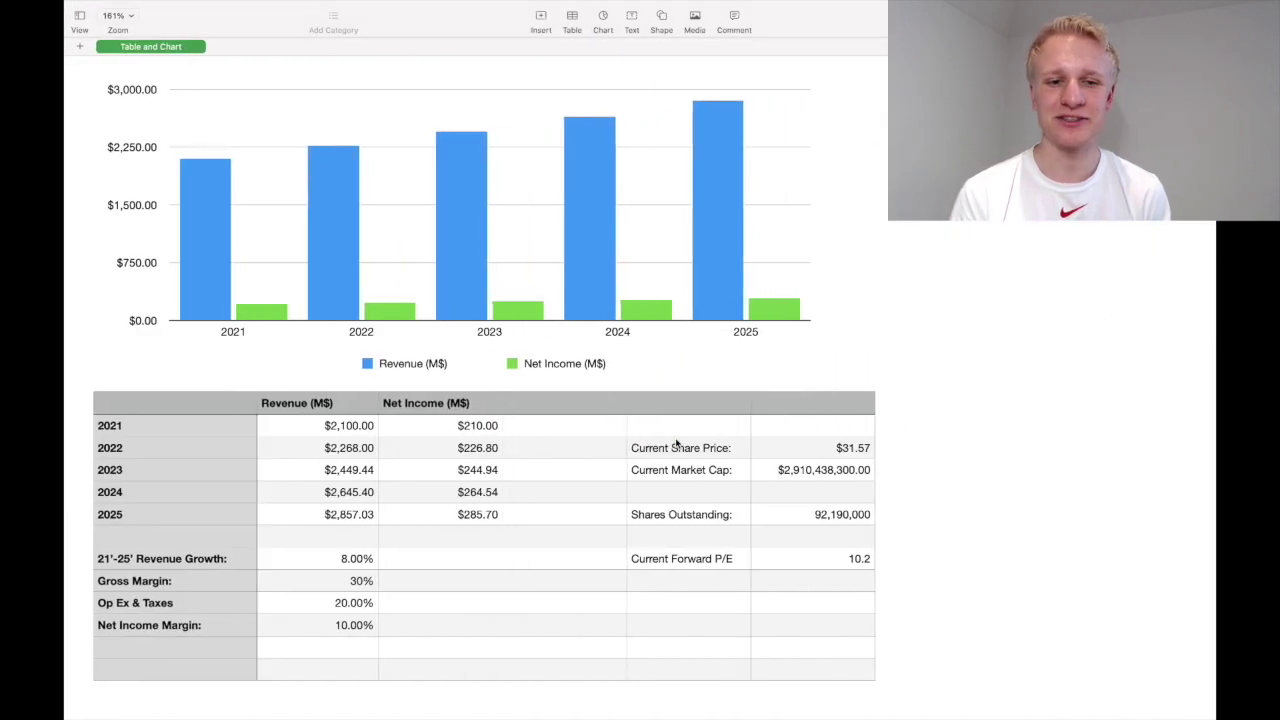
click(358, 433)
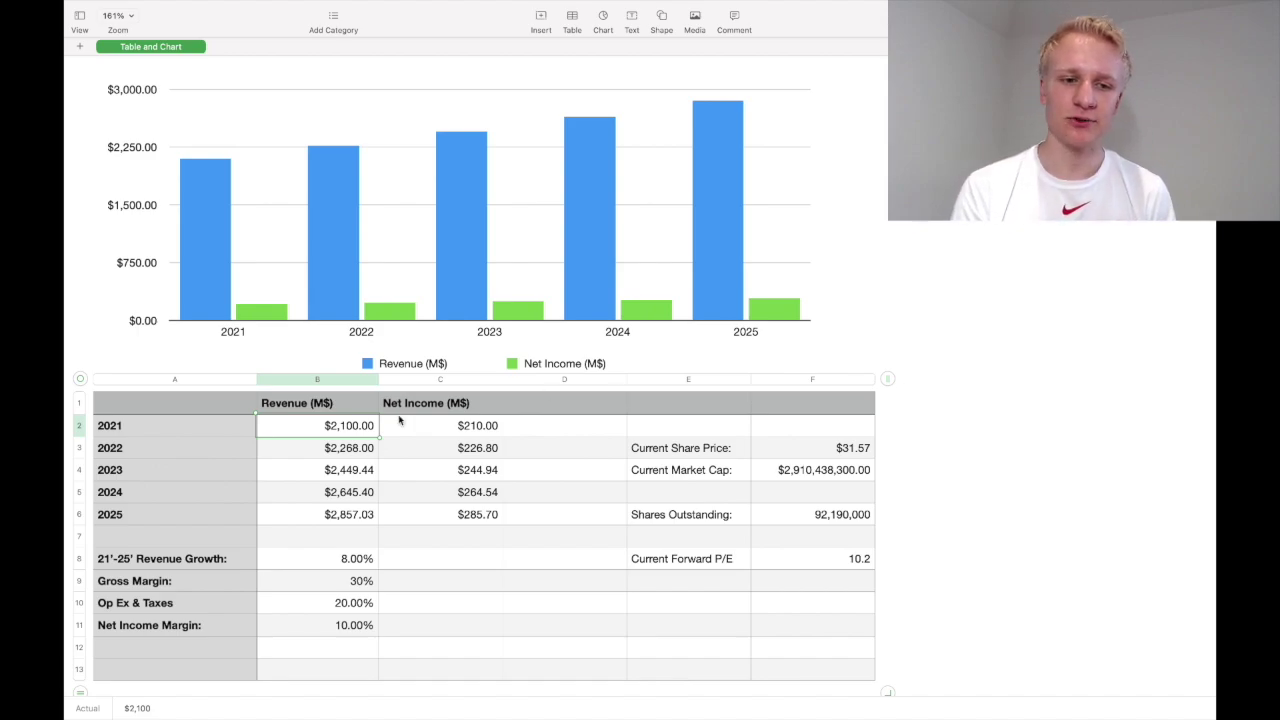
double_click(340, 515)
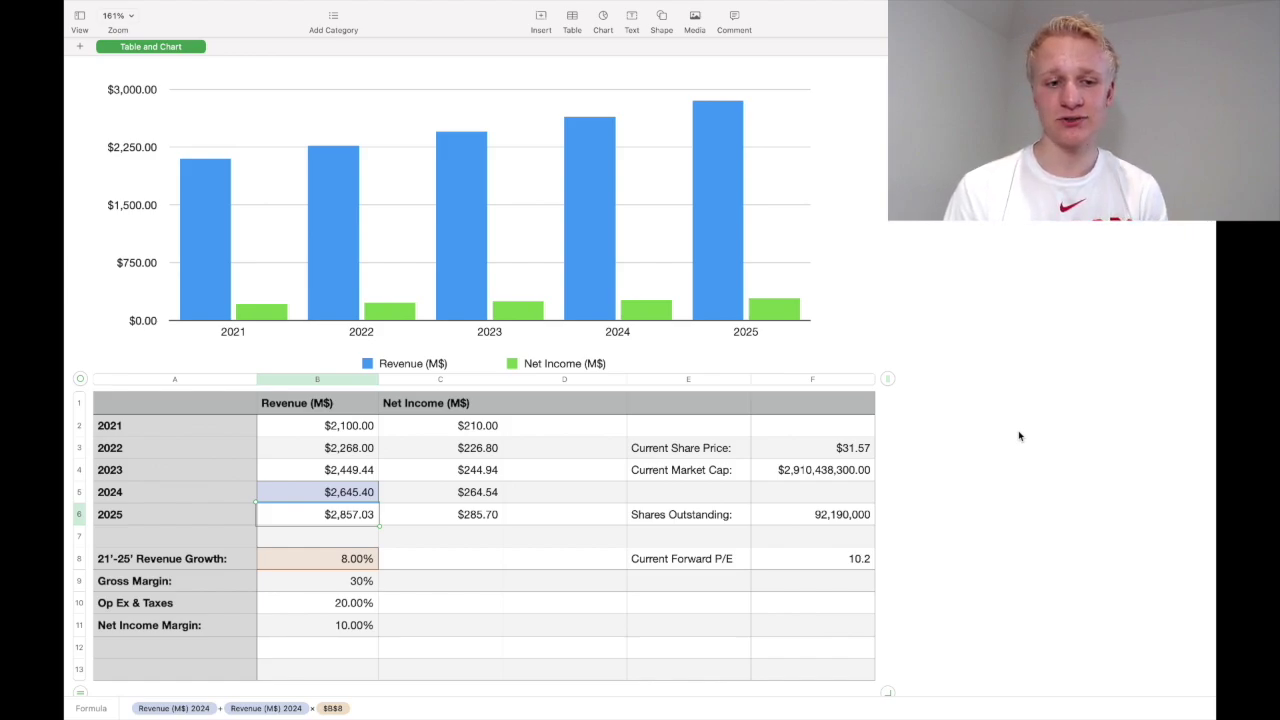
click(441, 560)
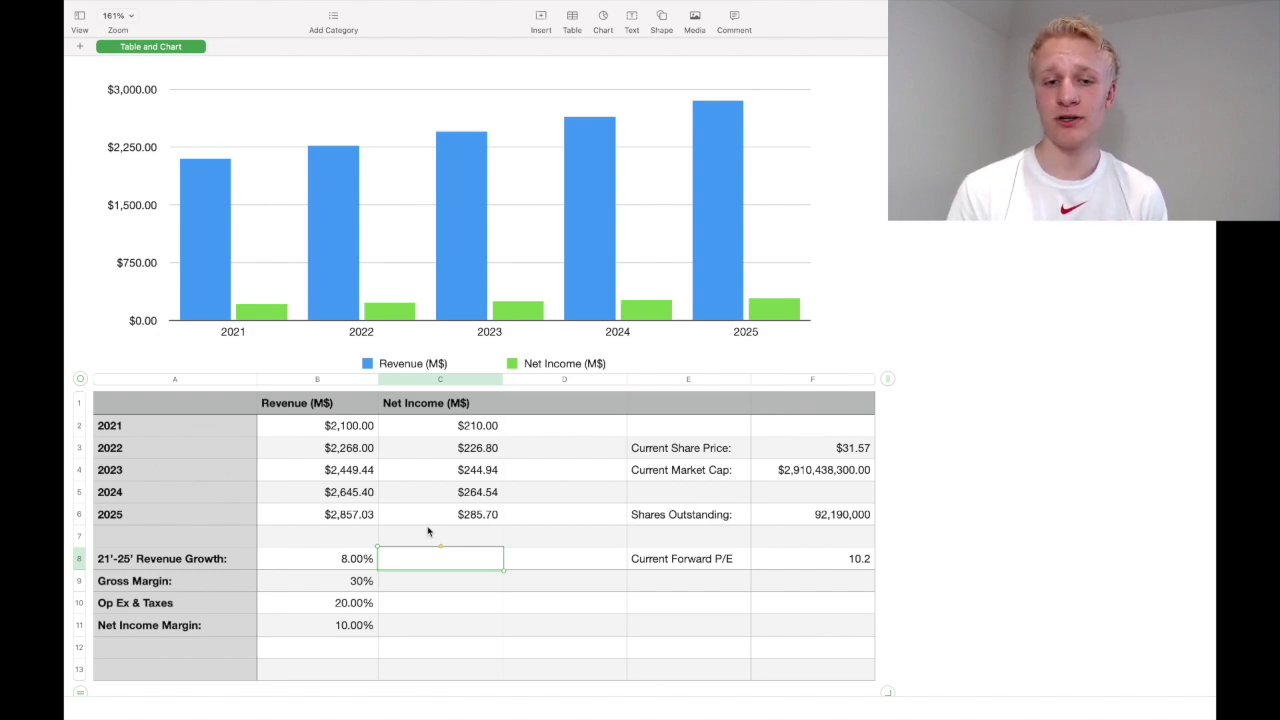
- Check the formulas for 2025 net income, share price, shares outstanding, market cap and forward P/E
click(476, 517)
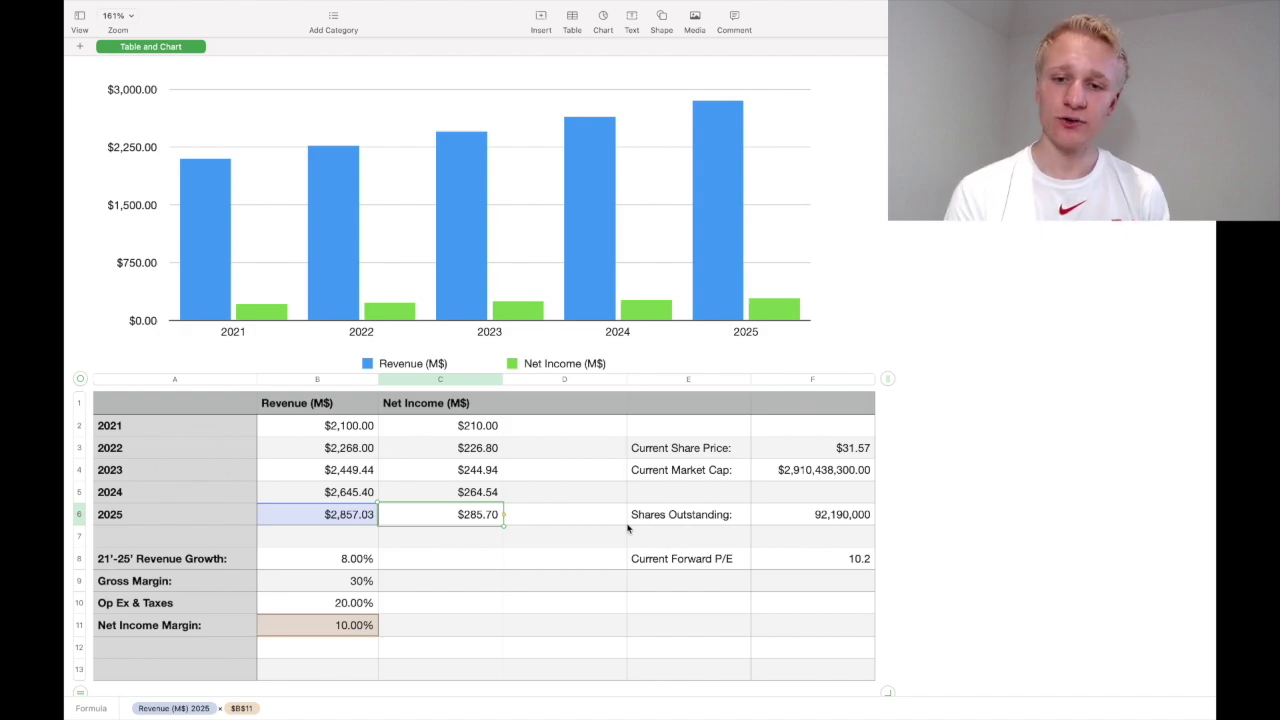
click(815, 455)
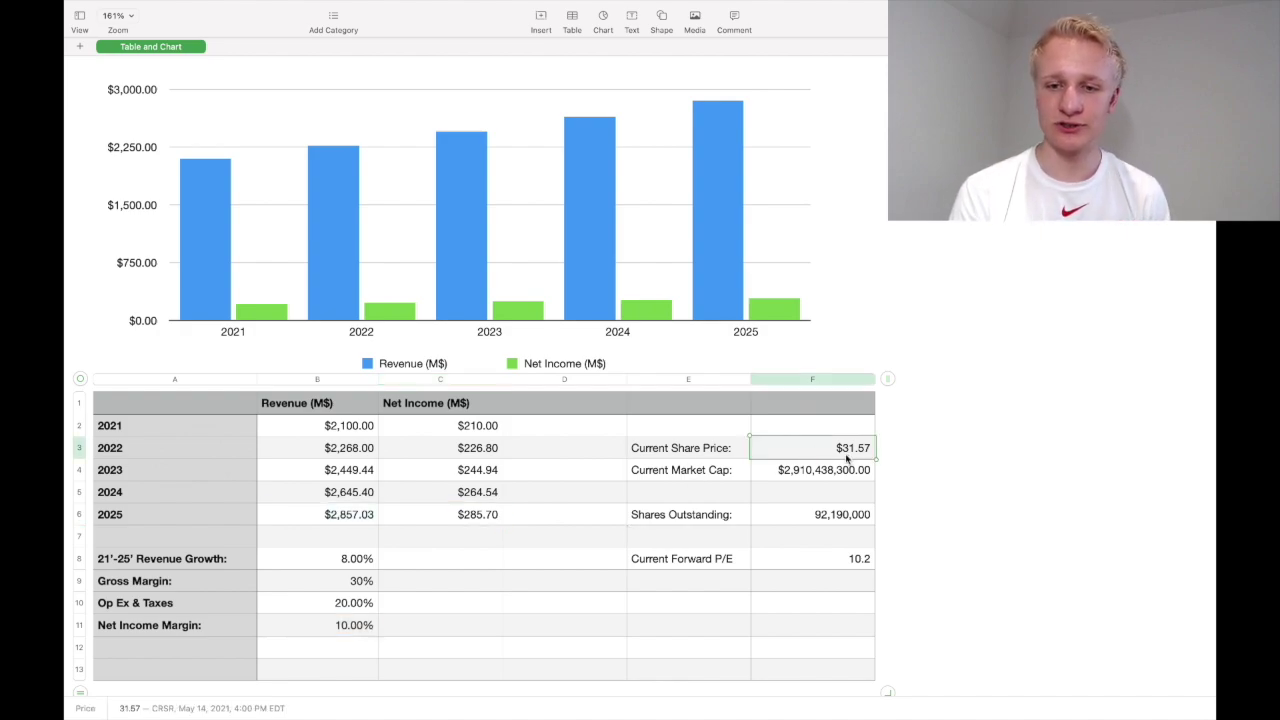
click(852, 517)
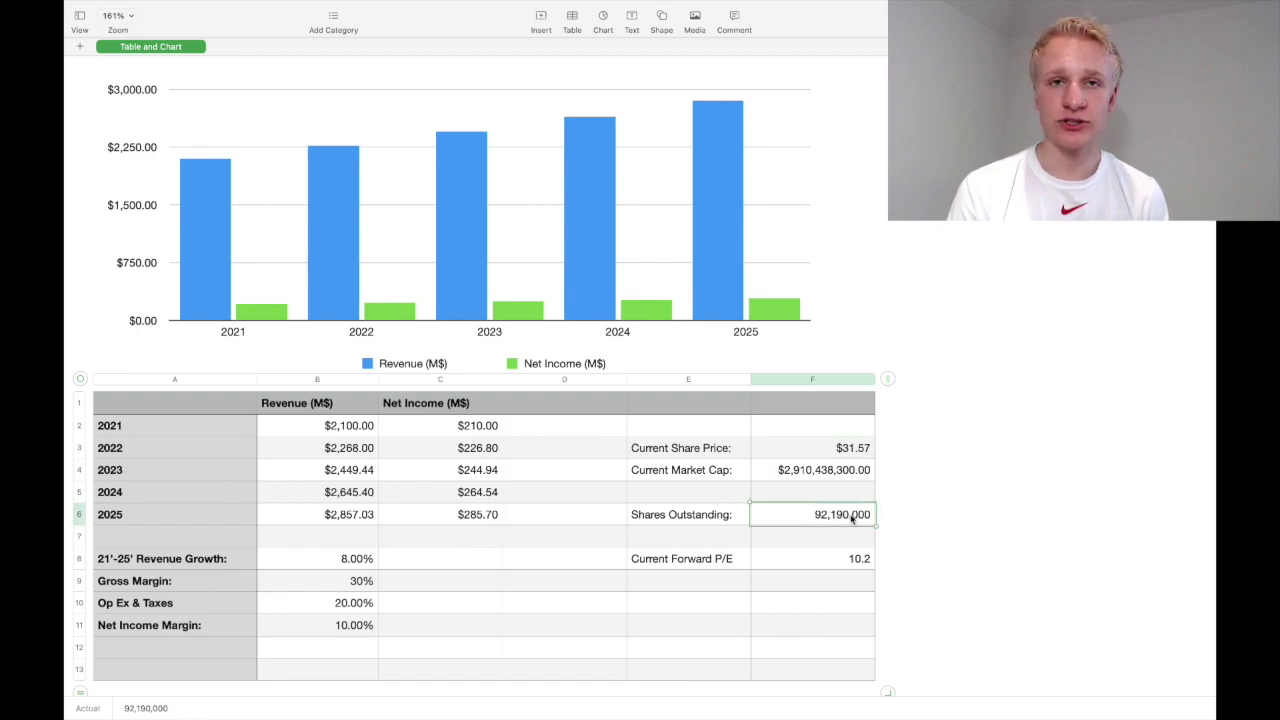
click(845, 473)
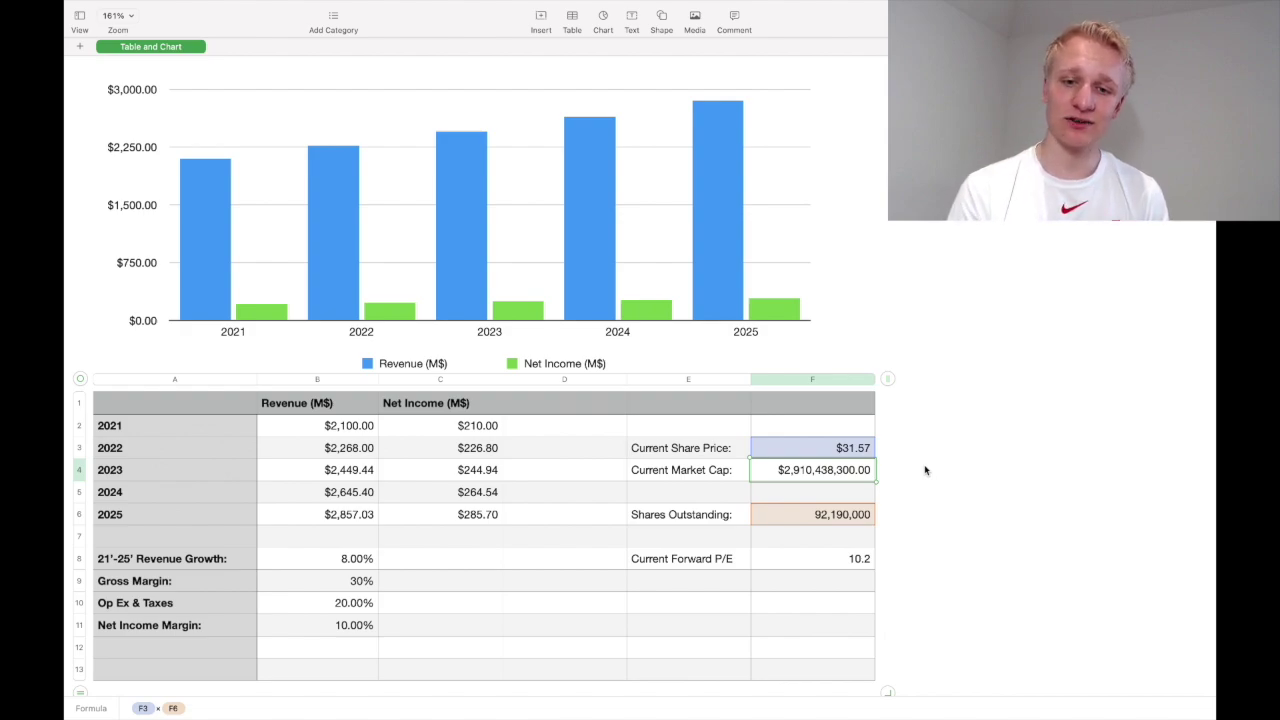
click(847, 558)
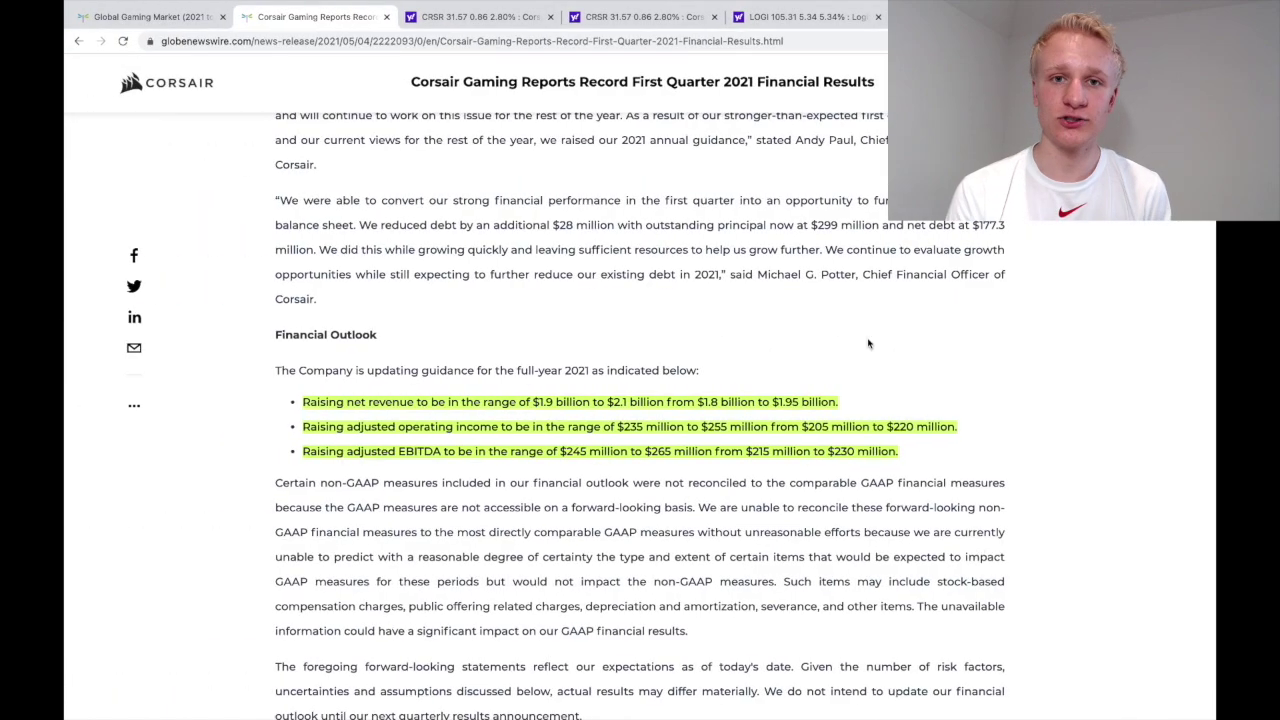
- Show Macrotrends' Logitech chart of stock price, TTM EPS and P/E for 2016–2021
click(808, 17)
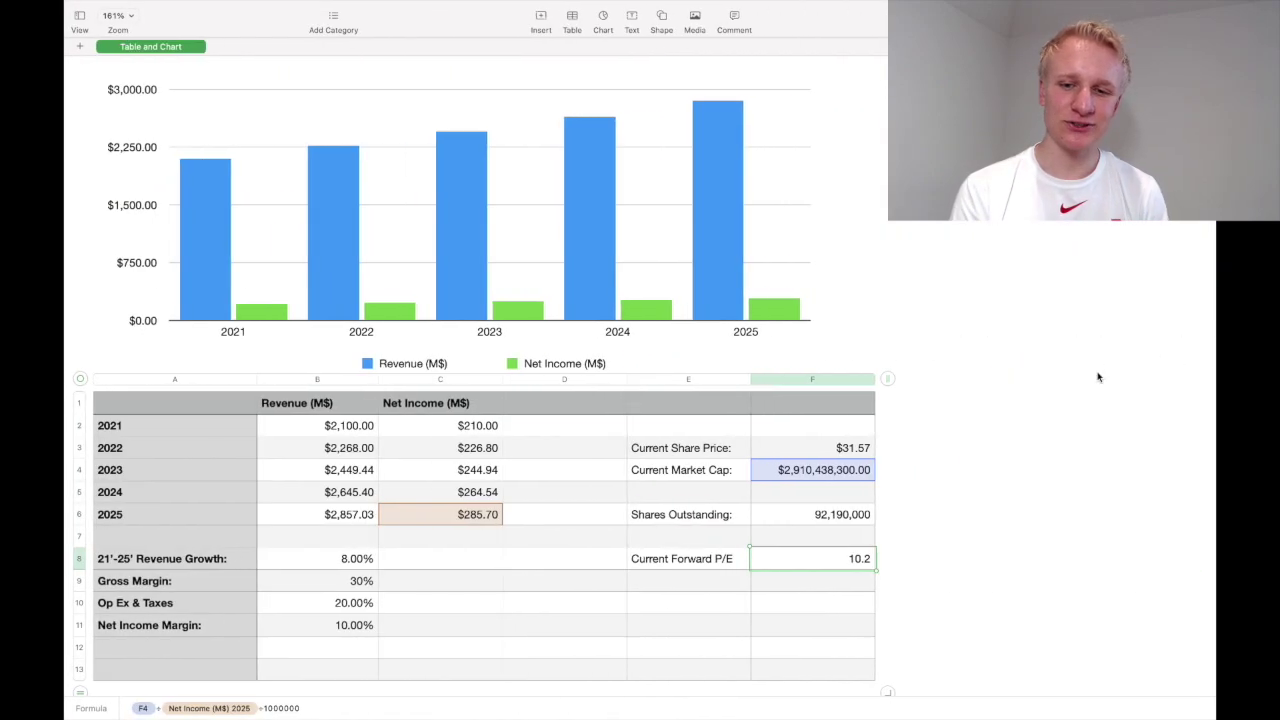
- Deselect cells and bring the P/E 20–35 scenario table ($61.98–$108.47) into view
click(988, 453)
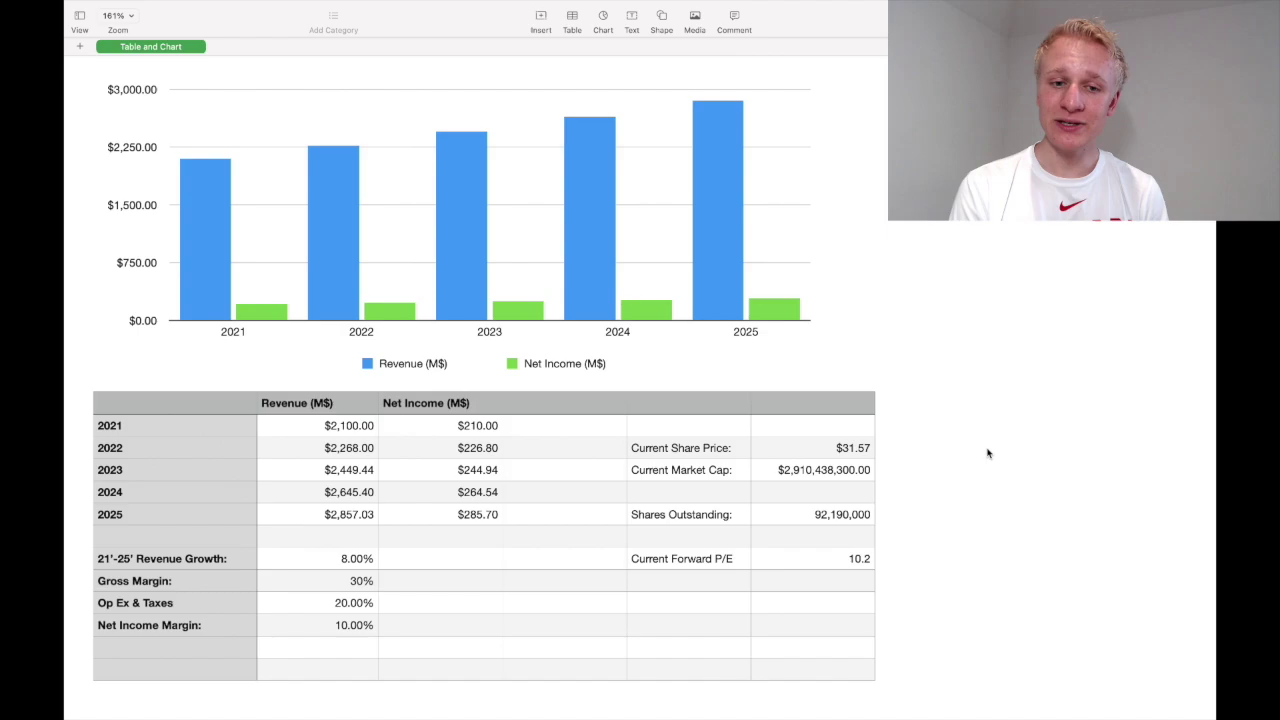
scroll(988, 453, down, 10)
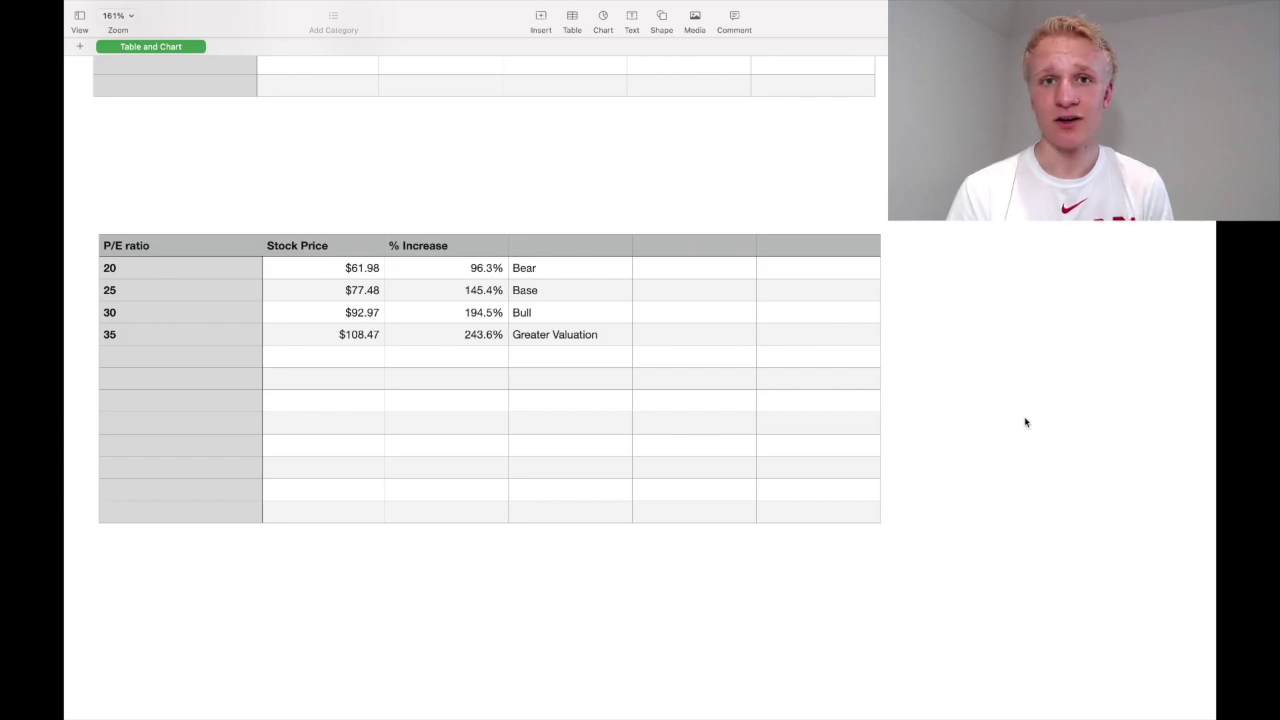
- Scroll up to show both tables, then switch to the Macrotrends Logitech P/E chart
scroll(1025, 422, up, 5)
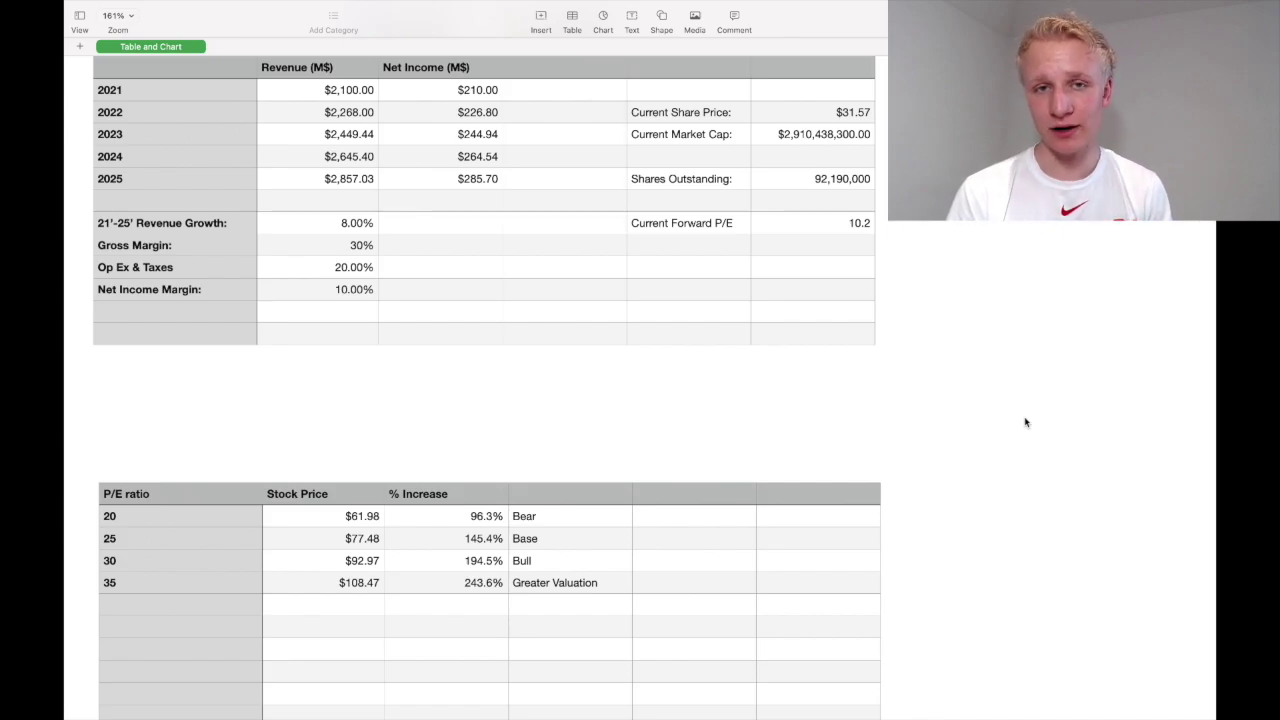
key(ctrl+Left)
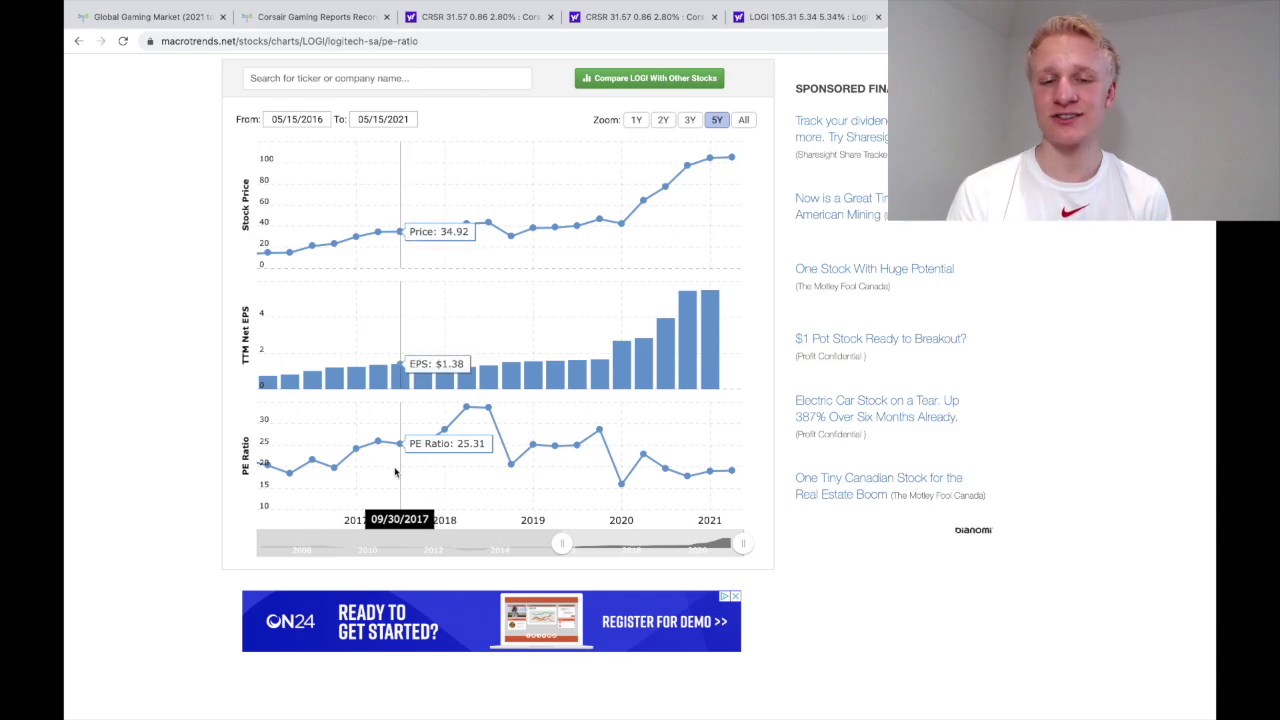
- Return to the Numbers spreadsheet showing the projections and the $77.48 Base case
key(super+Tab)
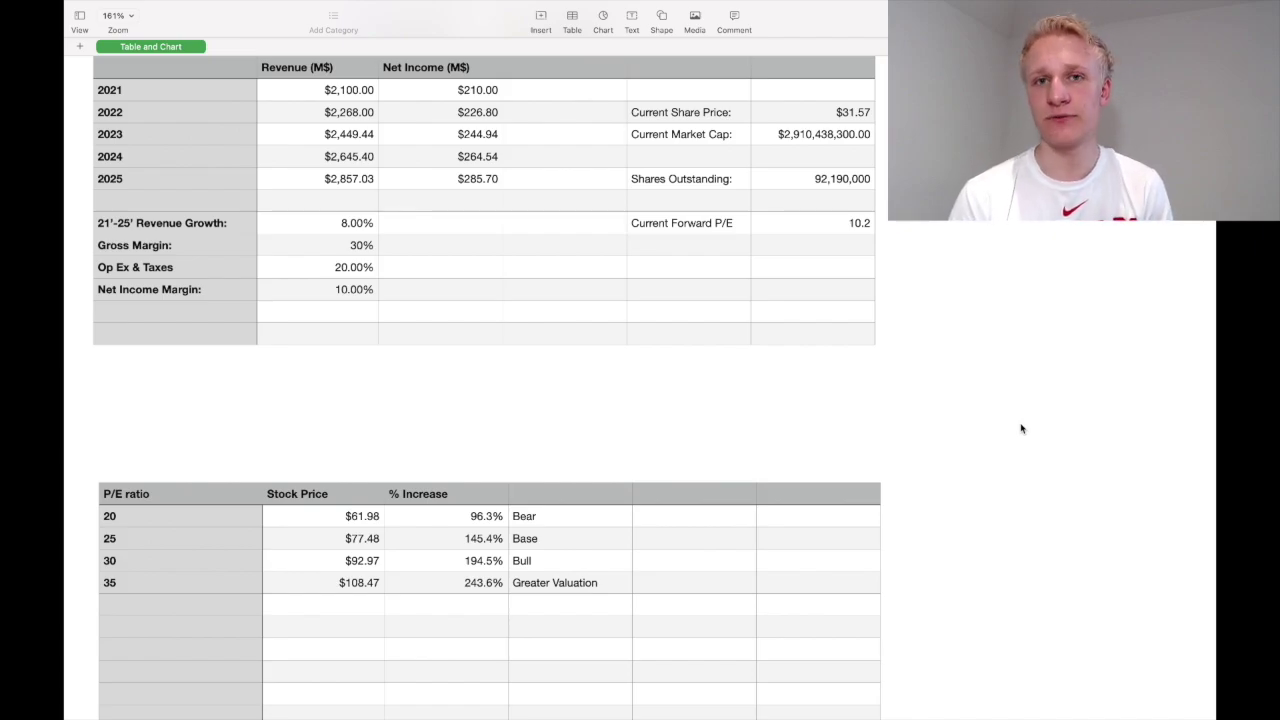
key(super+Tab)
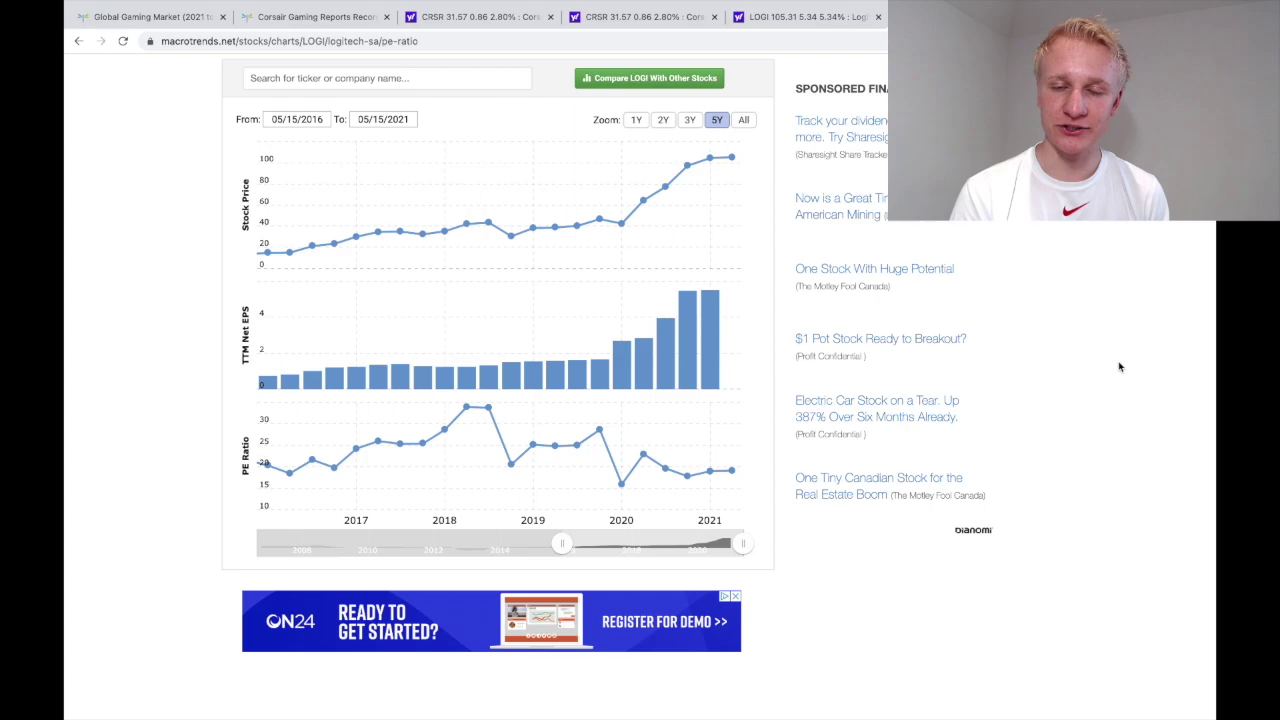
key(ctrl+Right)
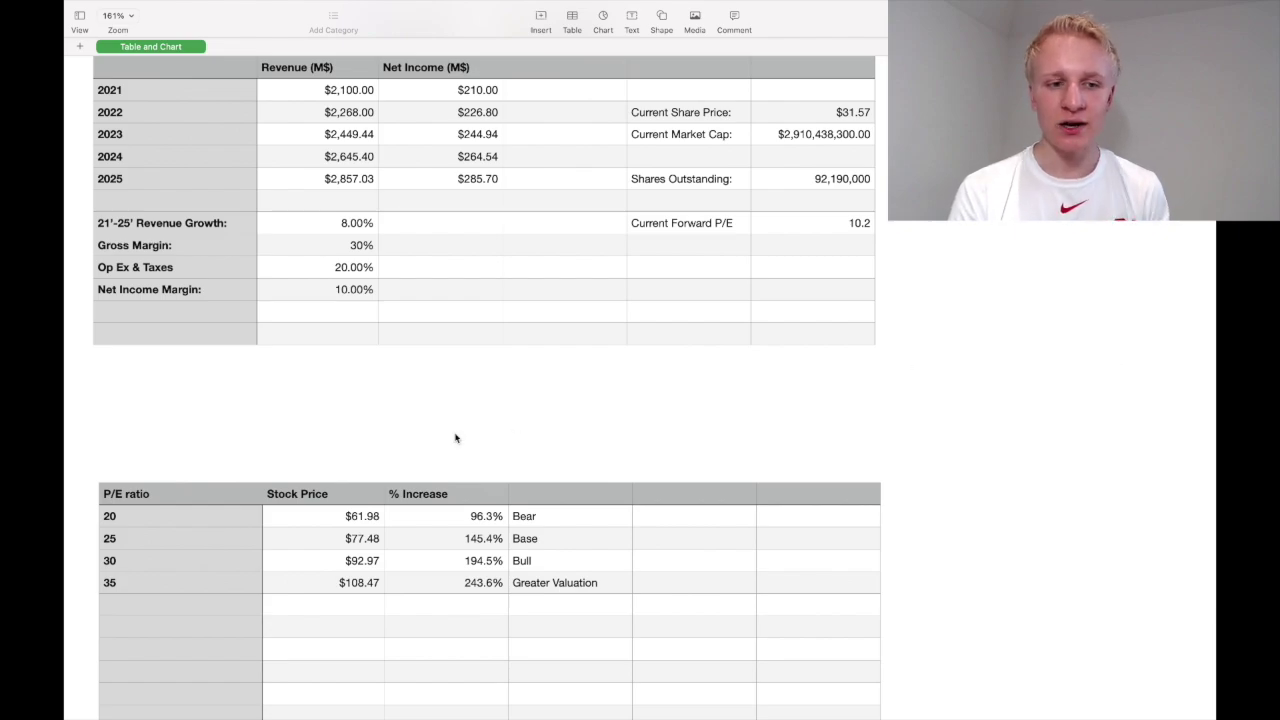
click(223, 562)
double_click(437, 567)
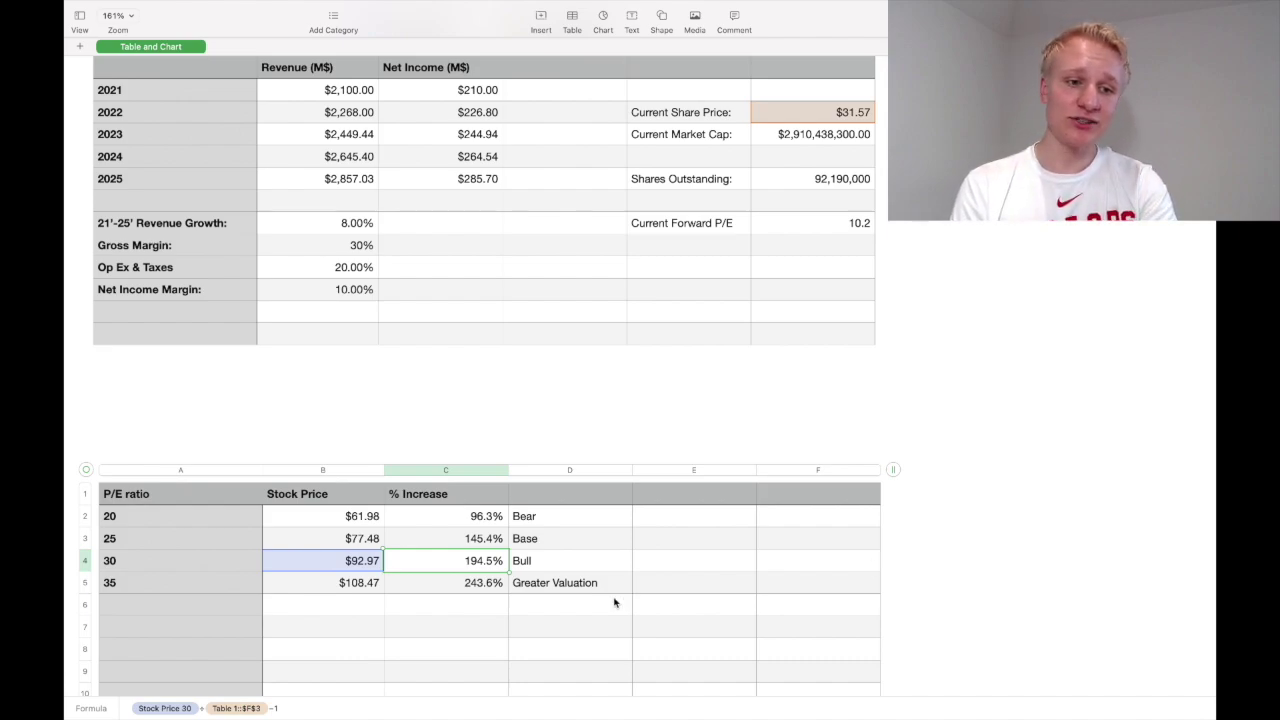
click(233, 587)
click(365, 584)
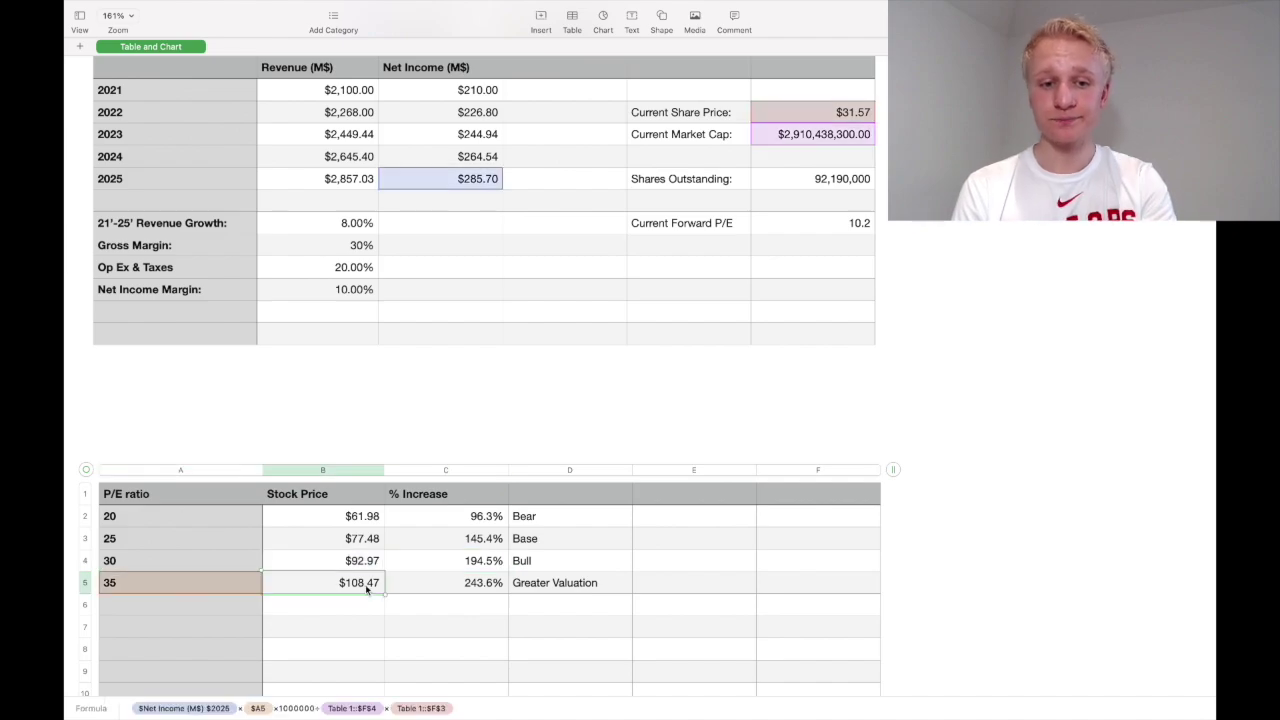
click(478, 585)
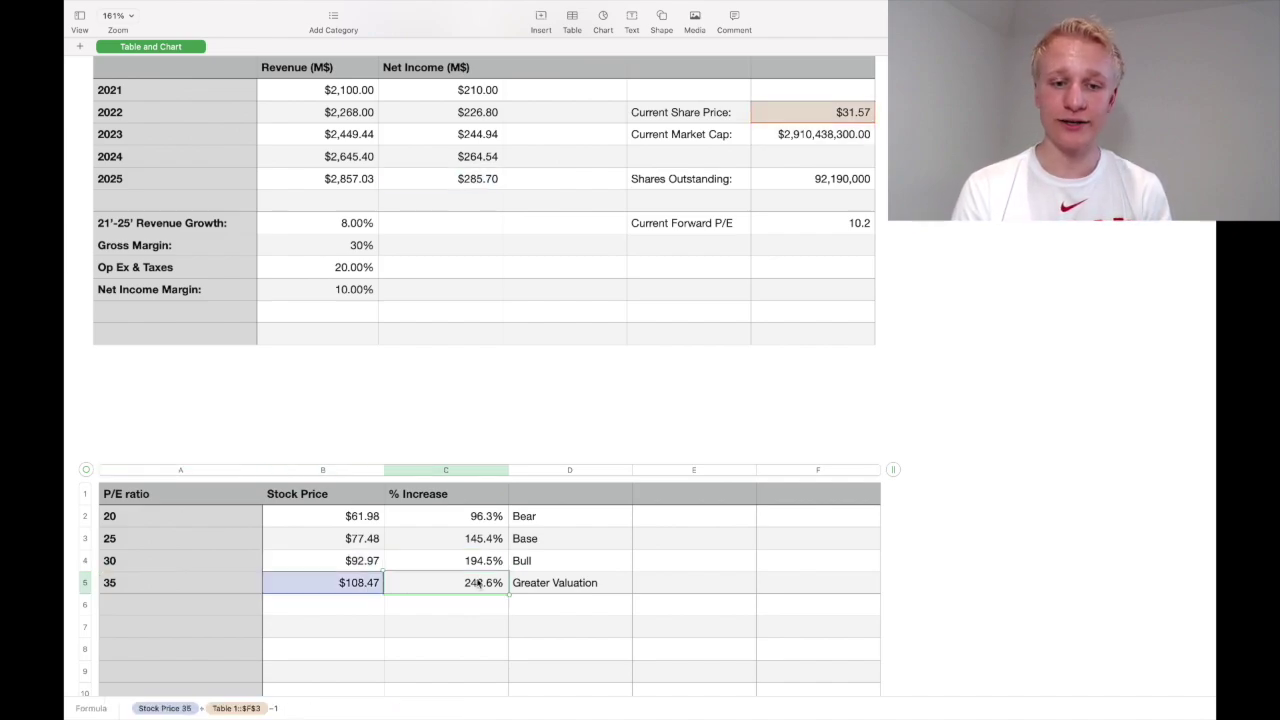
click(973, 551)
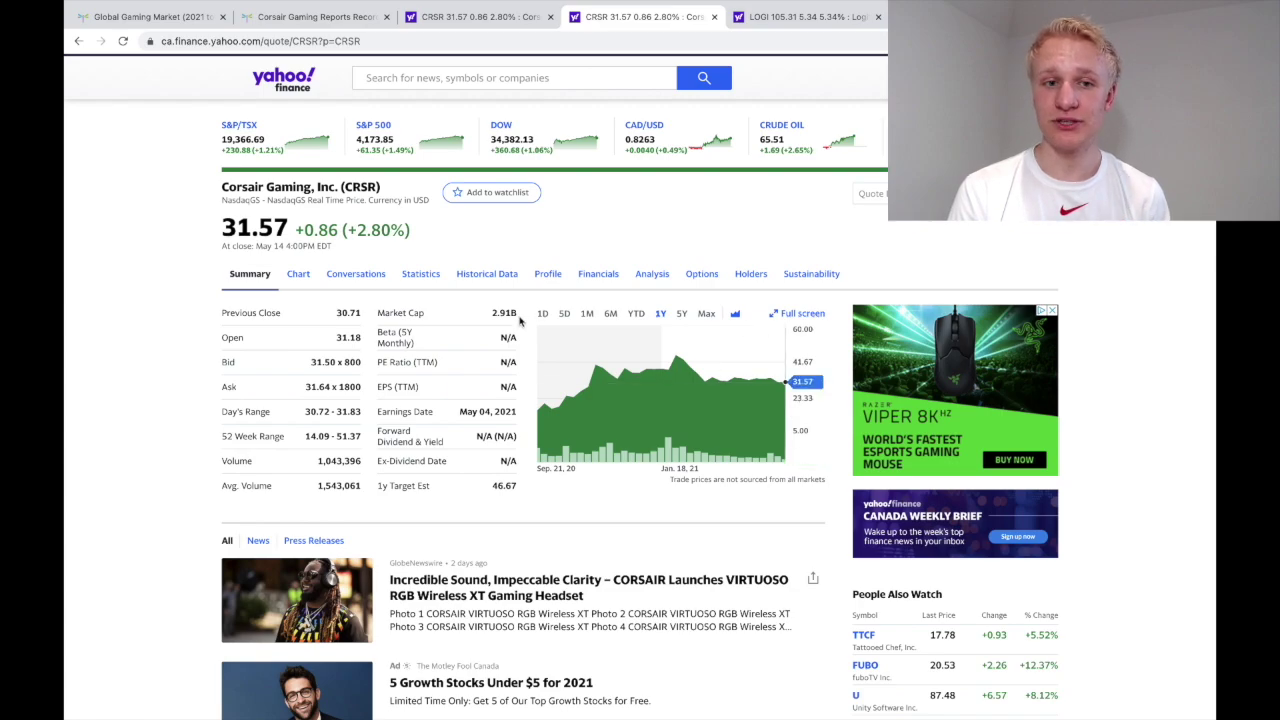
- Set Corsair's price chart to 6M, then Max, covering September 2020 to 31.57
click(610, 314)
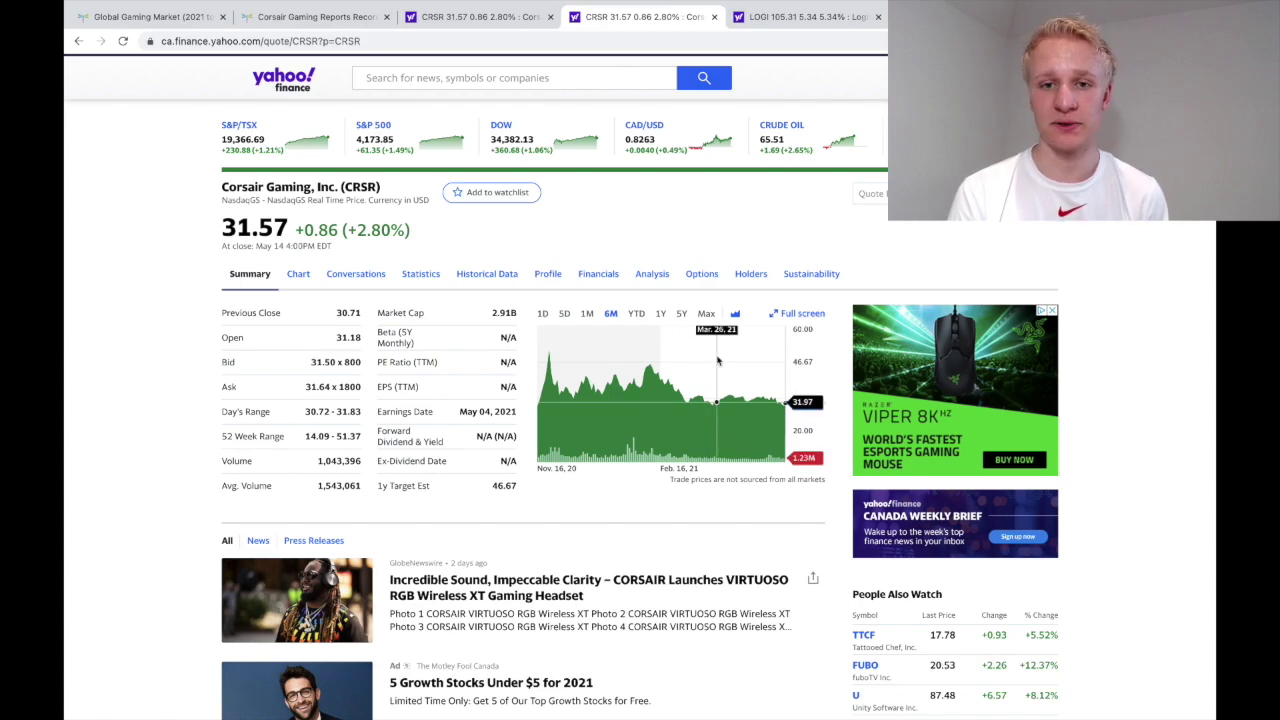
click(706, 314)
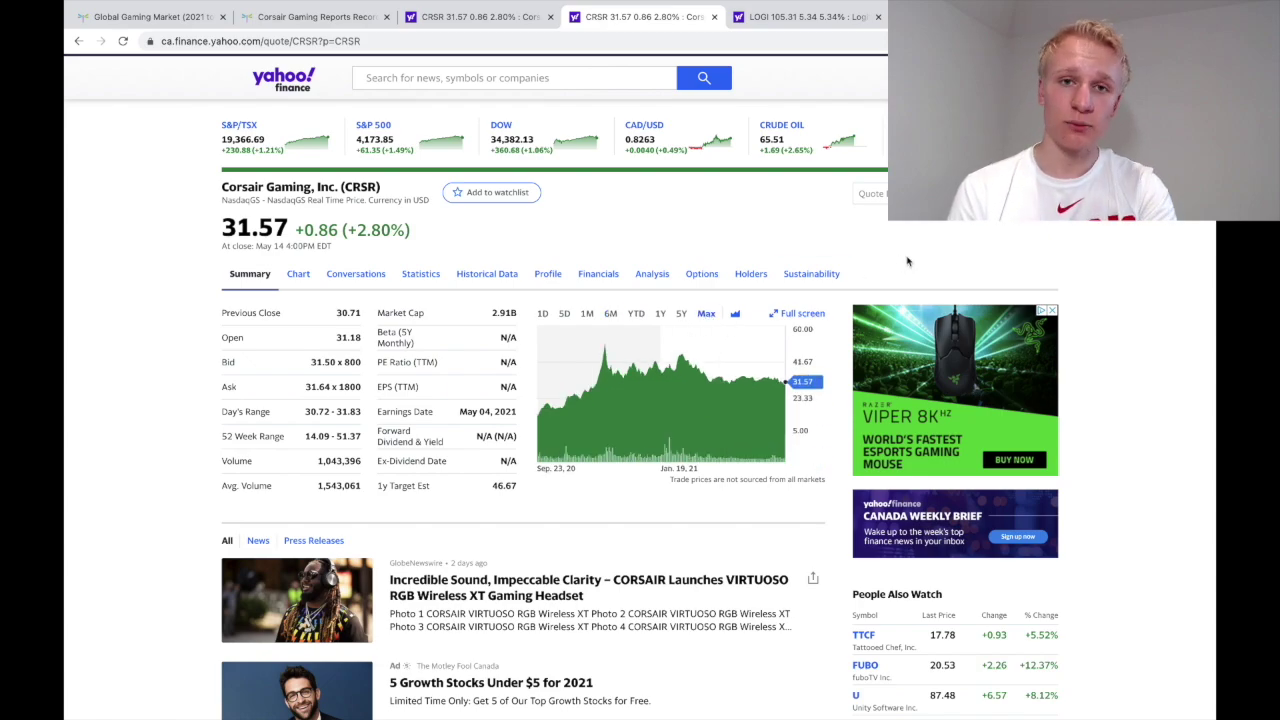